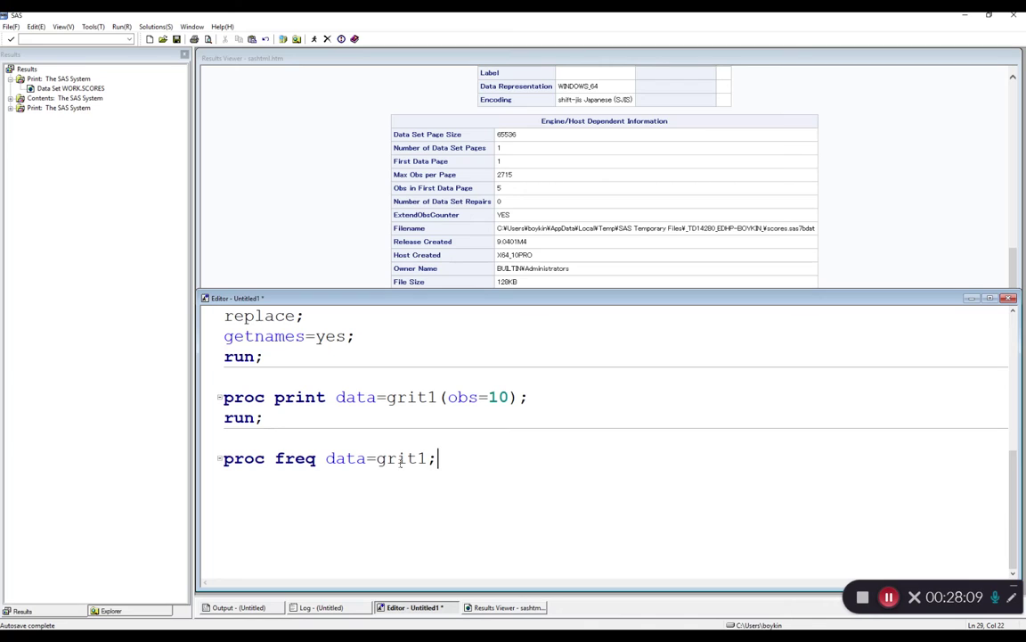
Step: Add 'tables edu;' and 'run;' to the PROC FREQ step on grit1, then submit it for the edu frequency table
{"action": "type", "text": "tables edu;"}
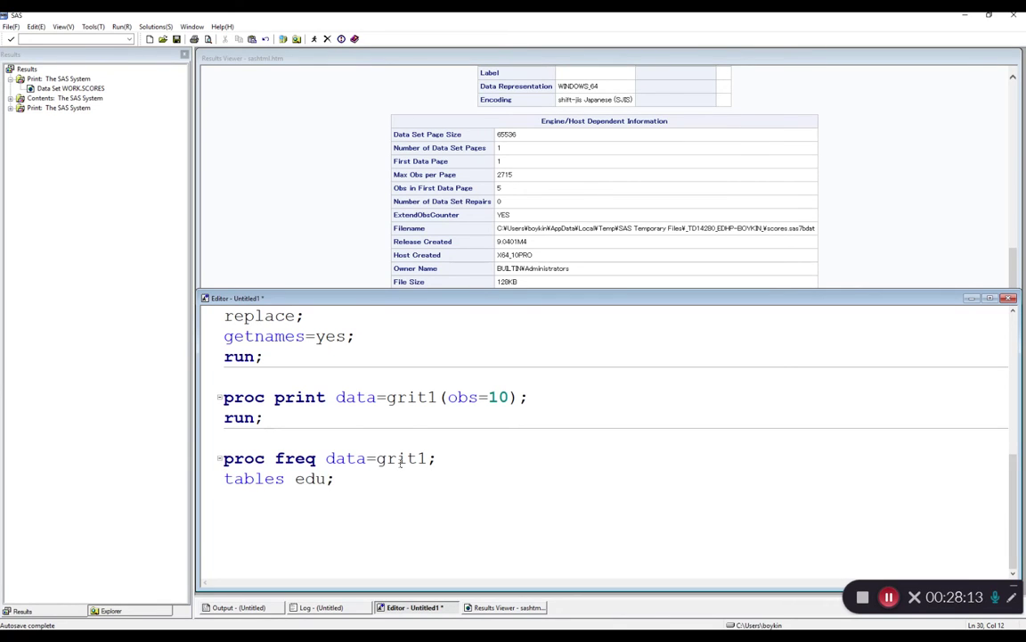
{"action": "key", "text": "Return"}
{"action": "type", "text": "run;"}
{"action": "left_click_drag", "start_coordinate": [275, 441], "coordinate": [298, 492]}
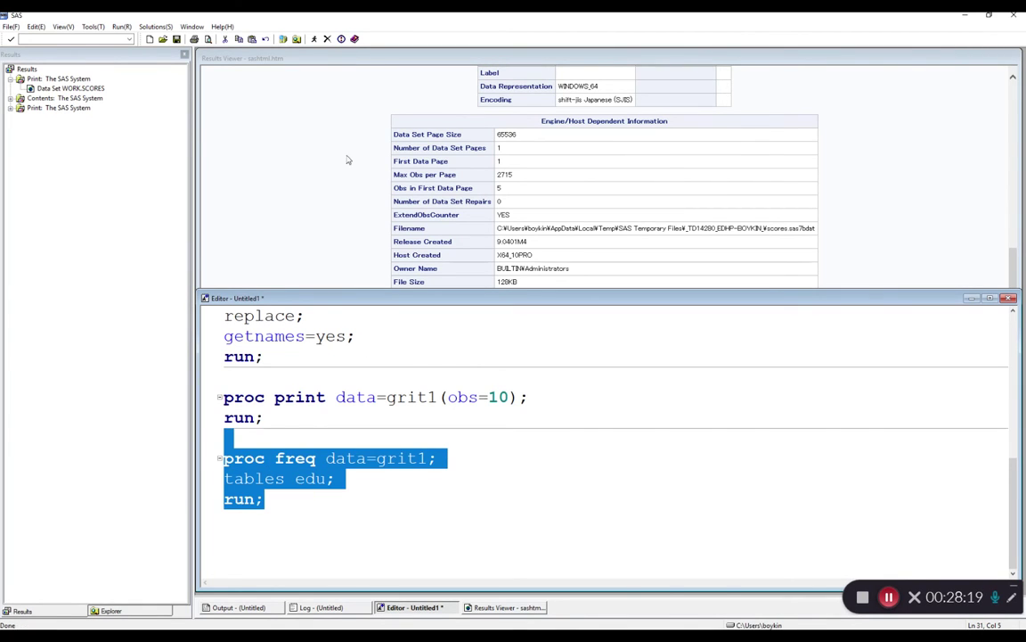
{"action": "left_click", "coordinate": [313, 40]}
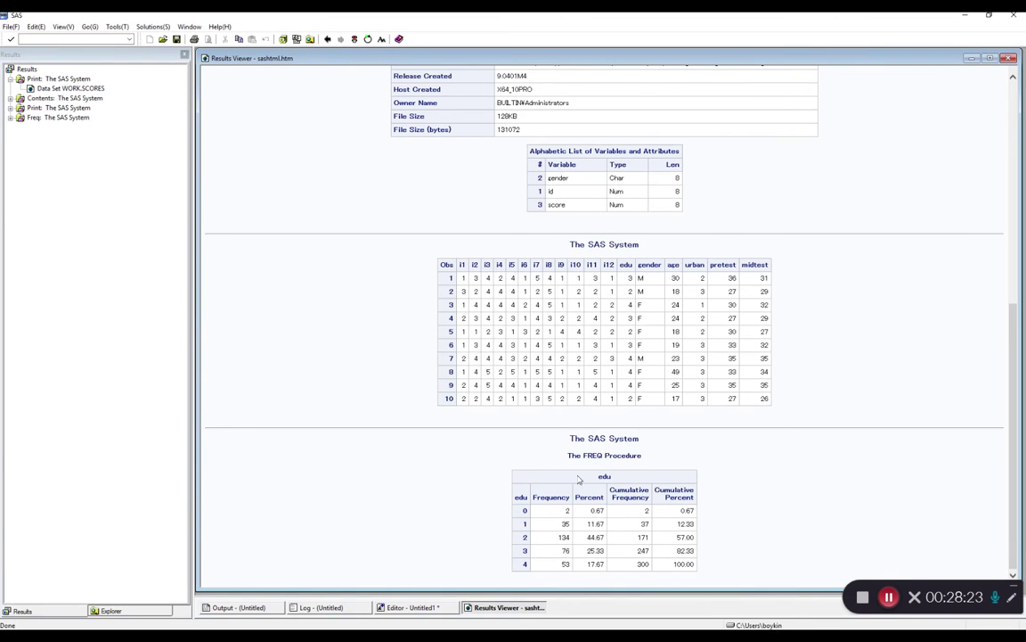
{"action": "left_click_drag", "start_coordinate": [567, 455], "coordinate": [646, 453]}
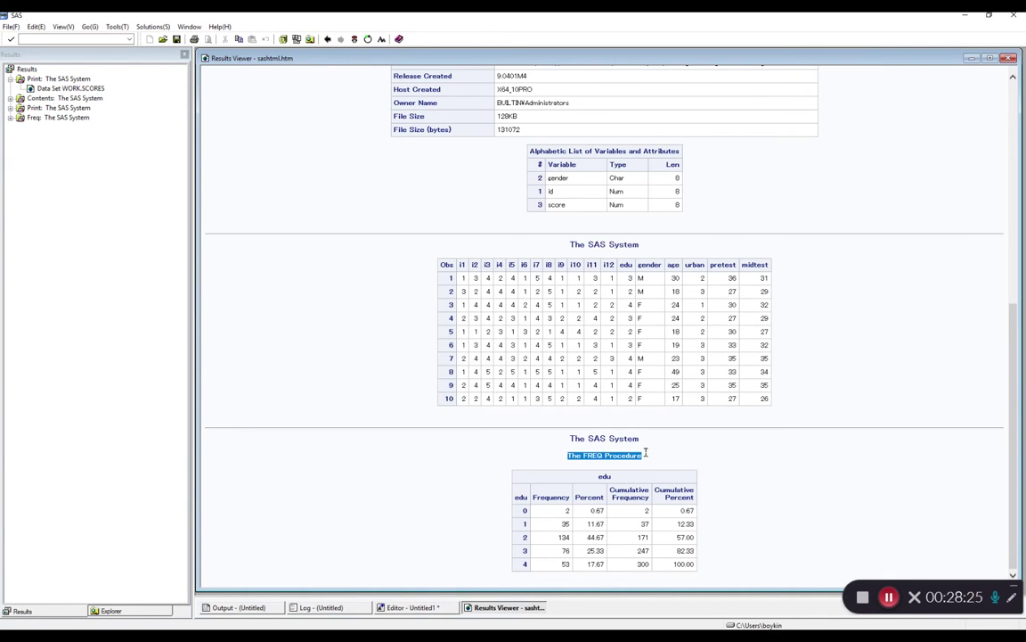
{"action": "left_click_drag", "start_coordinate": [597, 477], "coordinate": [614, 479]}
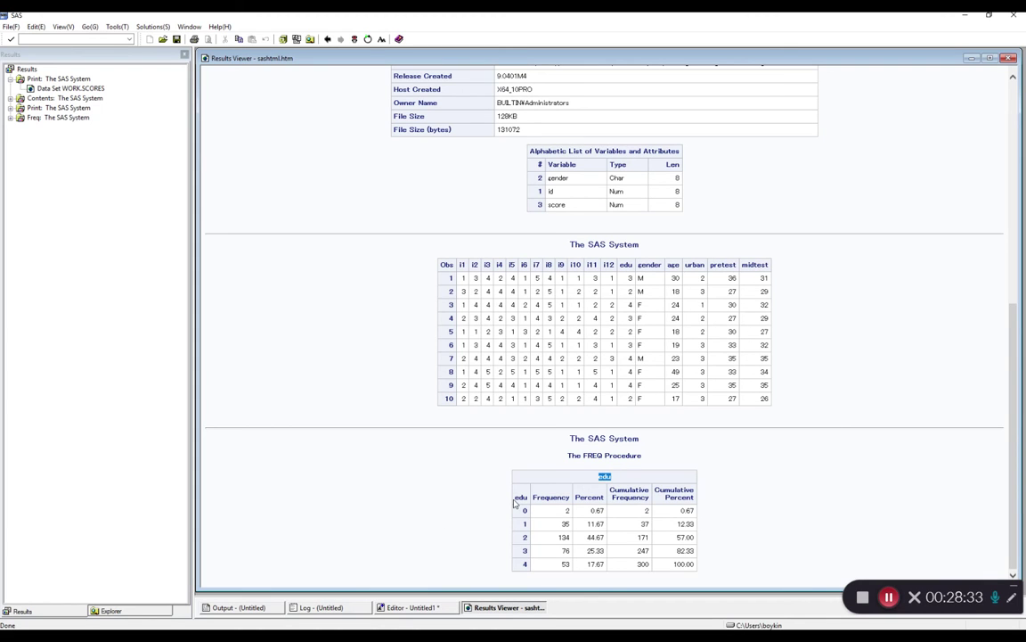
{"action": "left_click_drag", "start_coordinate": [516, 500], "coordinate": [525, 526]}
{"action": "left_click", "coordinate": [525, 524]}
{"action": "left_click", "coordinate": [1014, 599]}
{"action": "left_click_drag", "start_coordinate": [532, 488], "coordinate": [572, 488]}
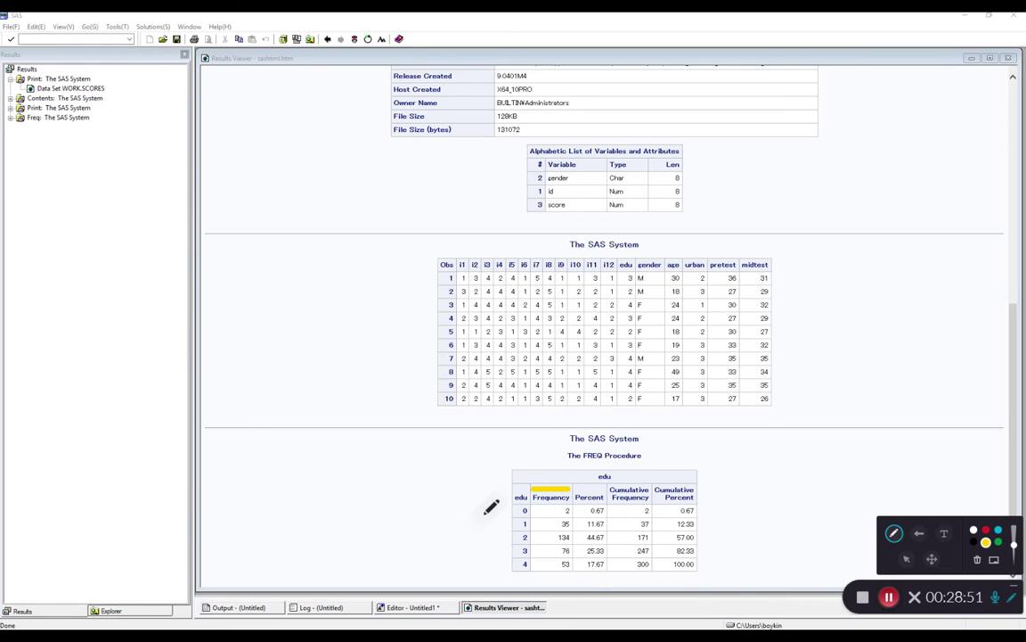
{"action": "left_click", "coordinate": [554, 524]}
{"action": "left_click", "coordinate": [555, 537]}
{"action": "left_click", "coordinate": [985, 530]}
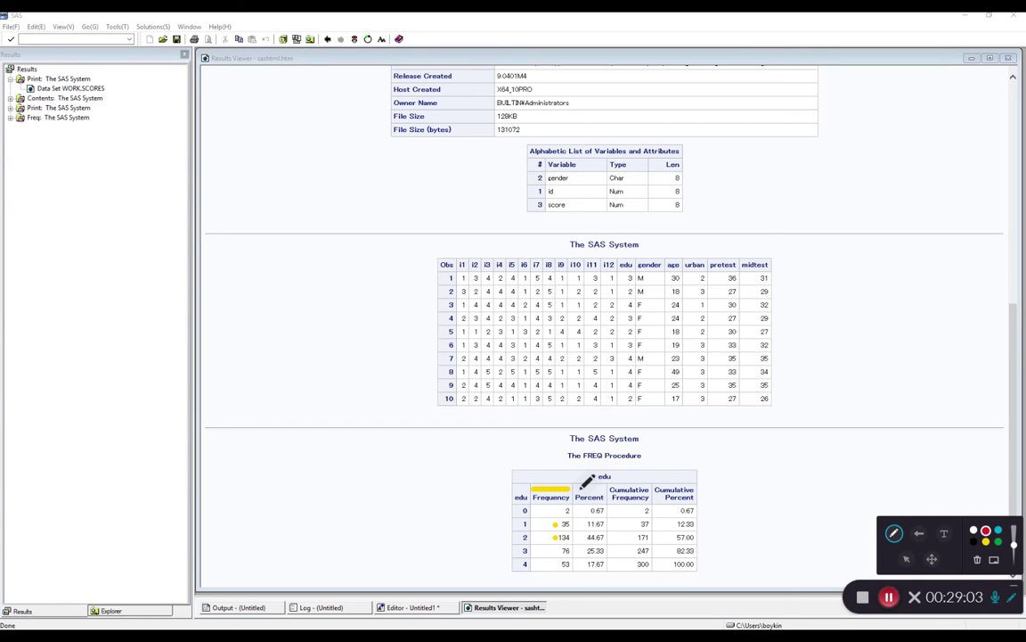
{"action": "left_click_drag", "start_coordinate": [577, 489], "coordinate": [603, 490]}
{"action": "left_click", "coordinate": [585, 511]}
{"action": "left_click", "coordinate": [997, 531]}
{"action": "left_click_drag", "start_coordinate": [610, 482], "coordinate": [695, 480]}
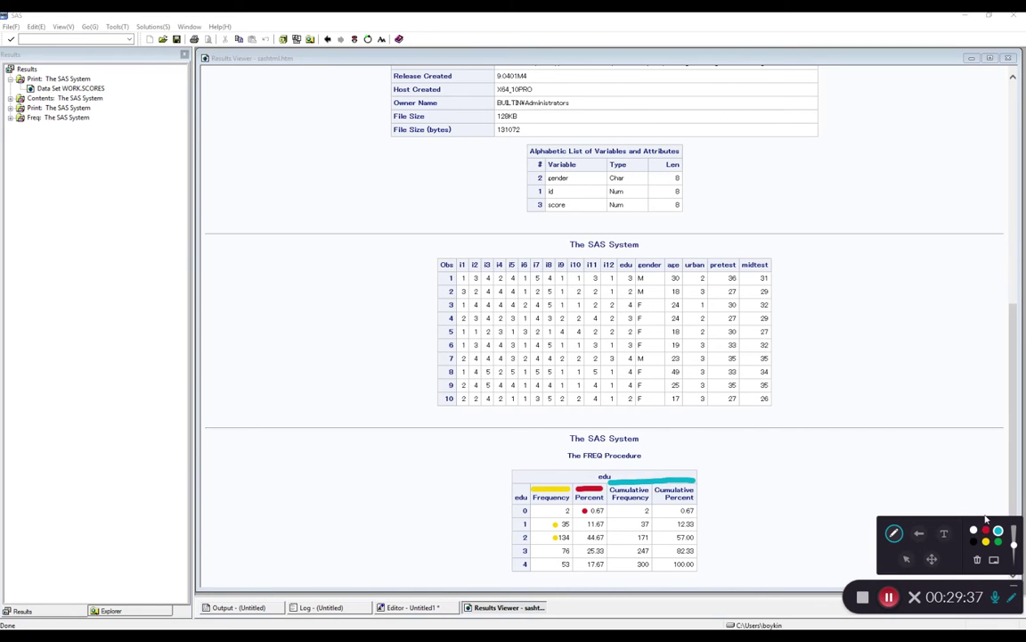
{"action": "left_click", "coordinate": [978, 559]}
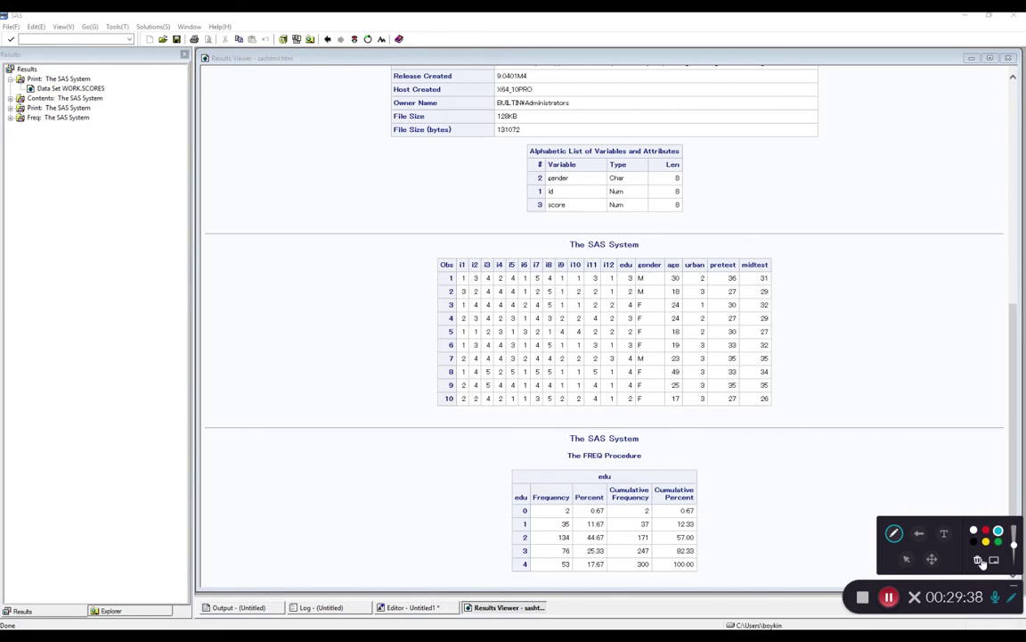
{"action": "left_click", "coordinate": [895, 534]}
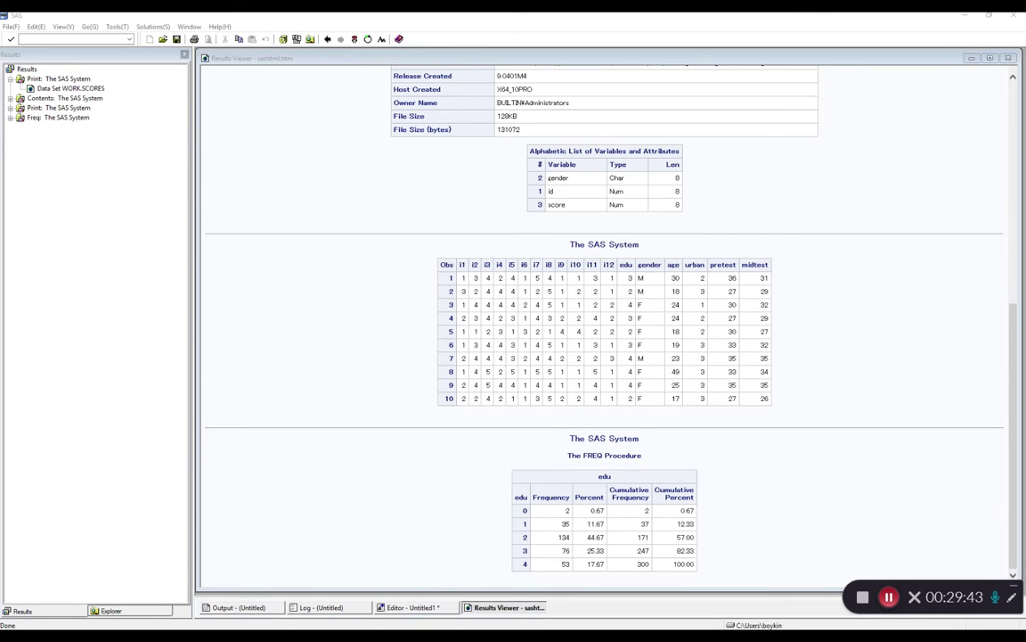
Step: Start the slide show on the PROC FREQ contingency-tables slide with the pen tool active
{"action": "key", "text": "alt+Tab"}
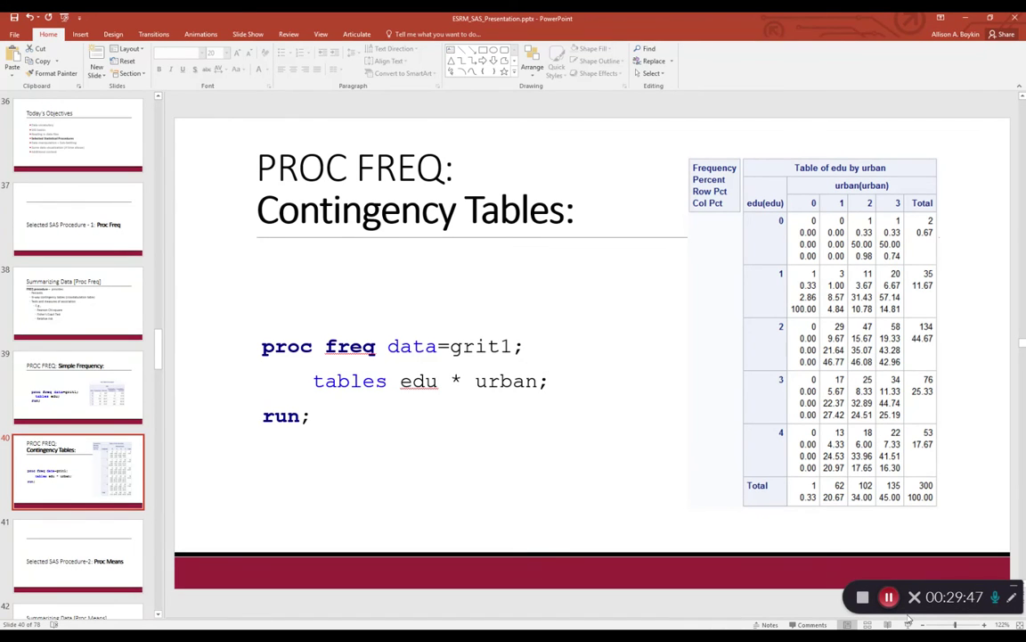
{"action": "key", "text": "shift+F5"}
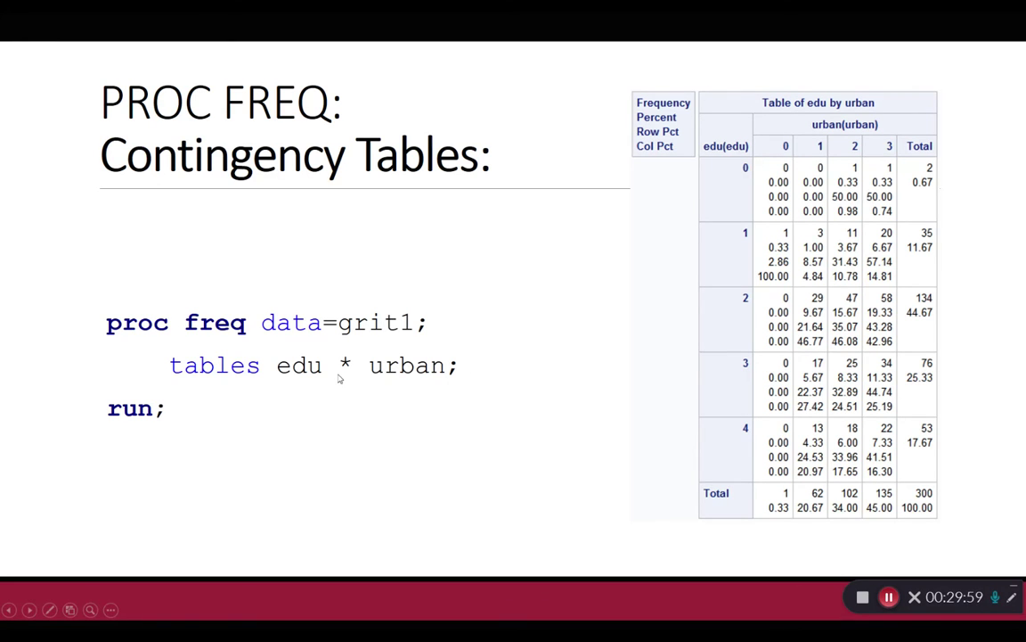
{"action": "left_click", "coordinate": [49, 609]}
{"action": "left_click", "coordinate": [61, 525]}
Step: Circle the asterisk in edu * urban, end the show, and keep the ink annotation
{"action": "mouse_move", "coordinate": [350, 353]}
{"action": "left_mouse_down"}
{"action": "mouse_move", "coordinate": [334, 363]}
{"action": "mouse_move", "coordinate": [359, 356]}
{"action": "left_mouse_up"}
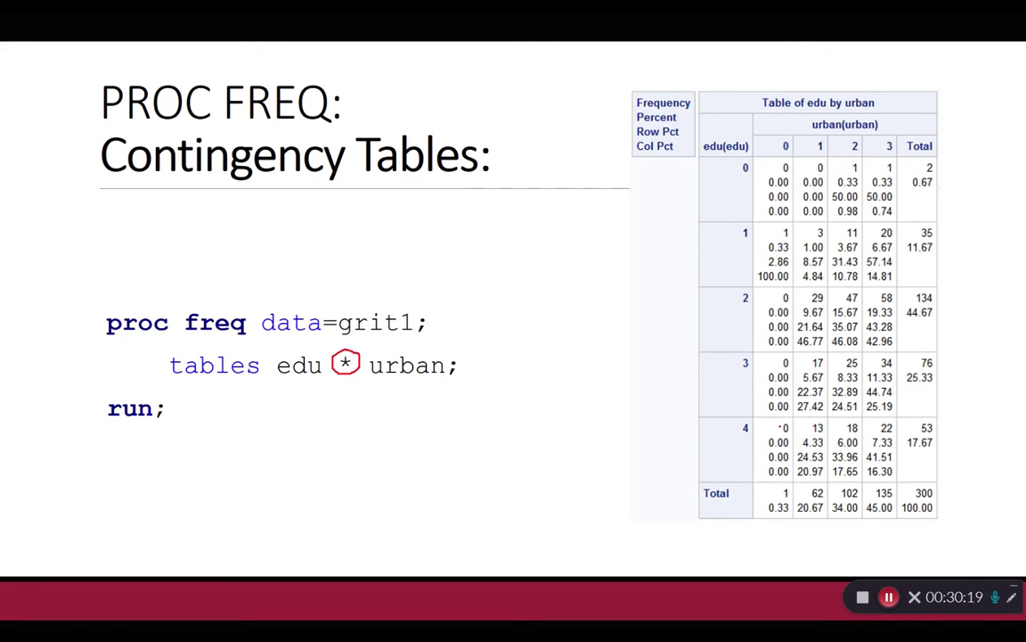
{"action": "left_click", "coordinate": [686, 384]}
{"action": "key", "text": "Escape"}
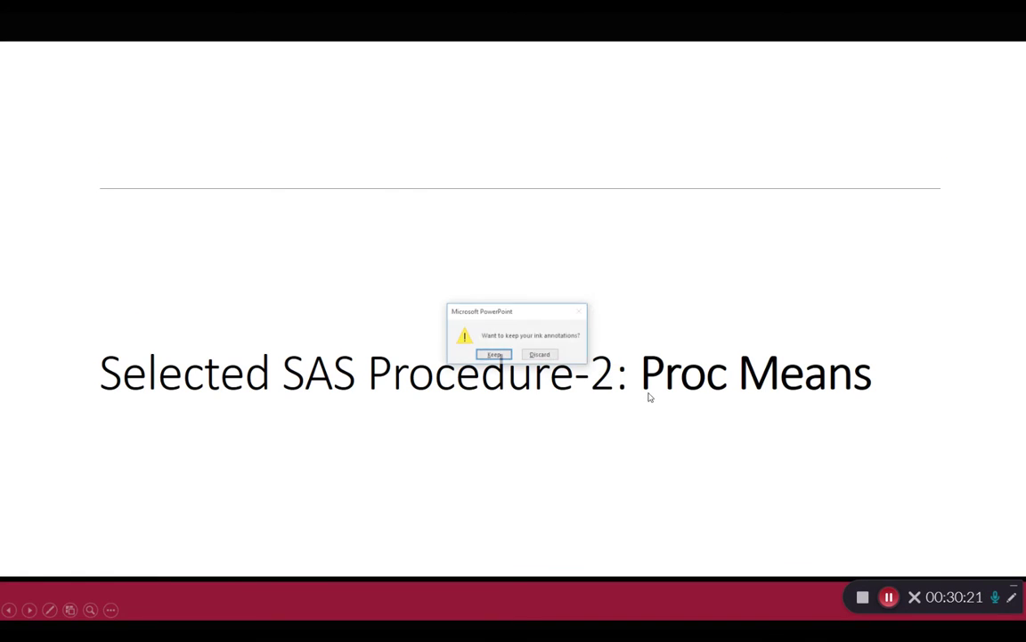
{"action": "left_click", "coordinate": [494, 354]}
Step: Back in the SAS Editor, change the tables statement to edu*urban
{"action": "key", "text": "alt+Tab"}
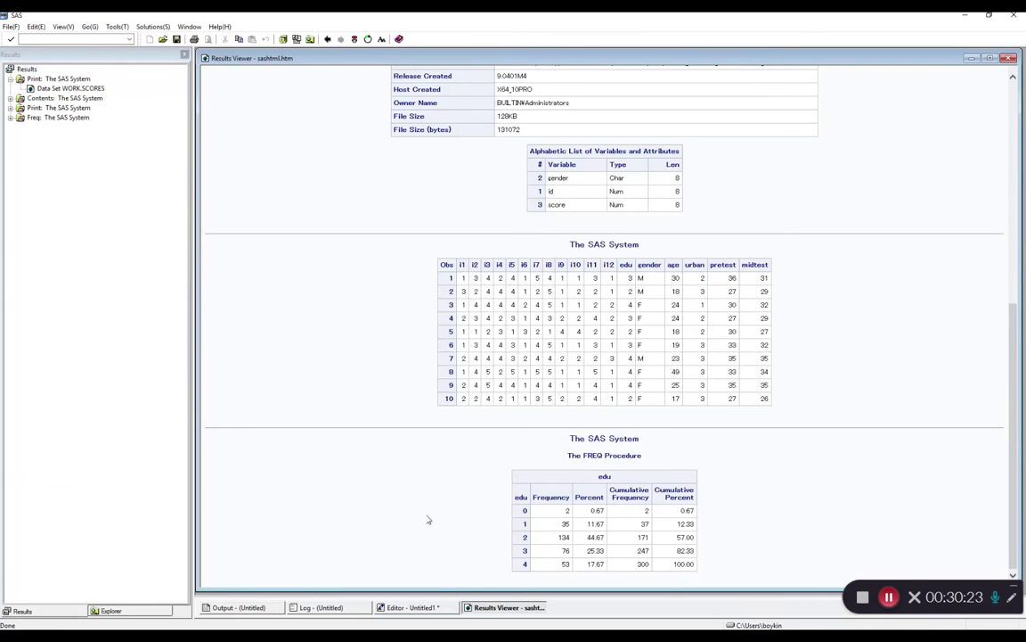
{"action": "left_click", "coordinate": [410, 607]}
{"action": "left_click", "coordinate": [322, 479]}
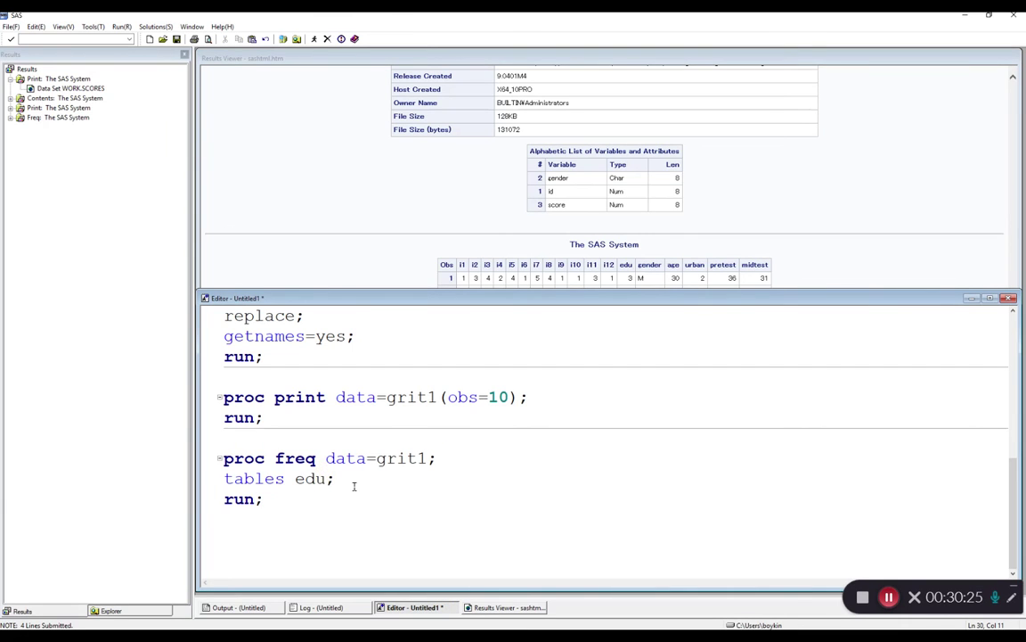
{"action": "type", "text": "*urban"}
Step: Append the comment /*note: * creates contingency tables*/ to the tables line
{"action": "left_click", "coordinate": [418, 477]}
{"action": "type", "text": "/*"}
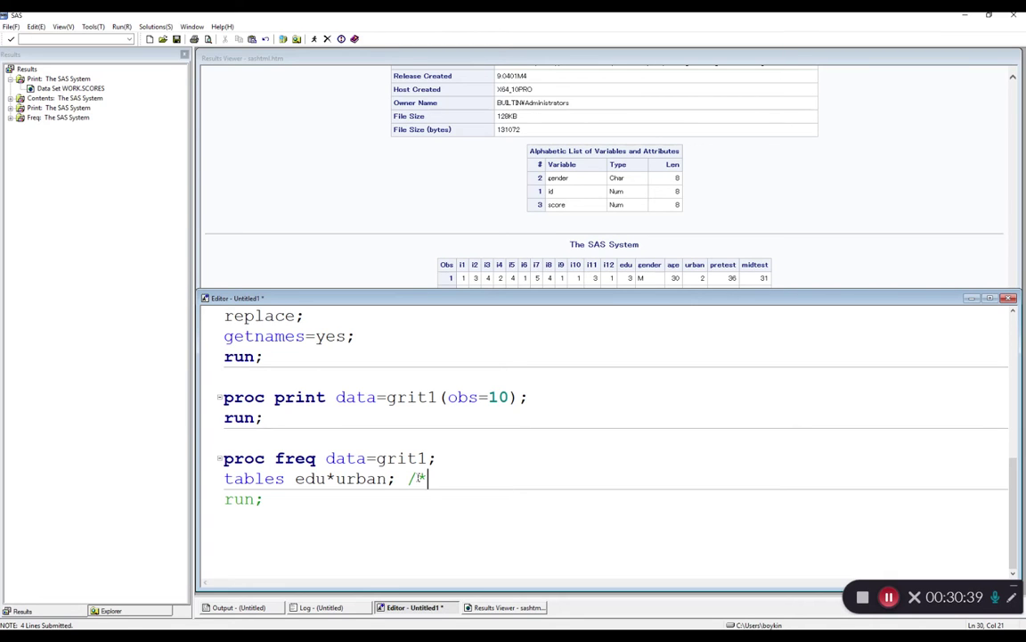
{"action": "type", "text": "note: * creates "}
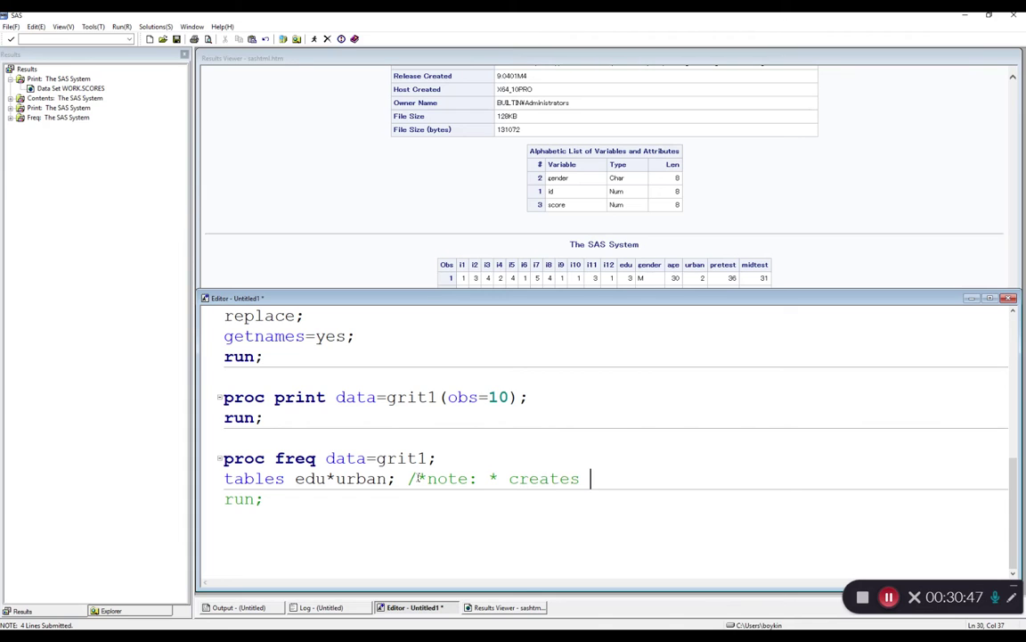
{"action": "type", "text": "contingency "}
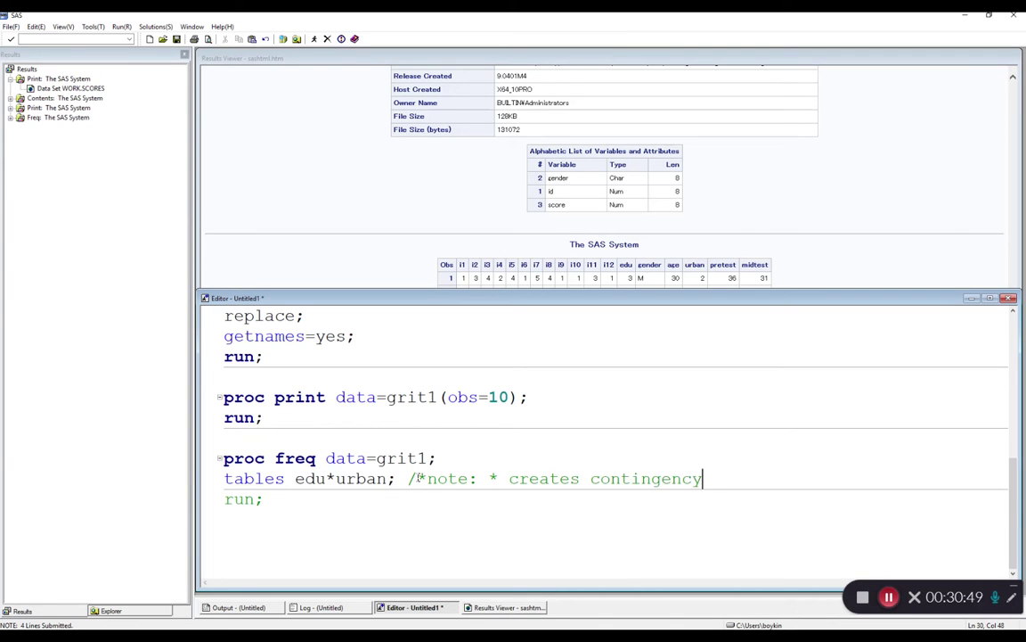
{"action": "type", "text": "tables*/"}
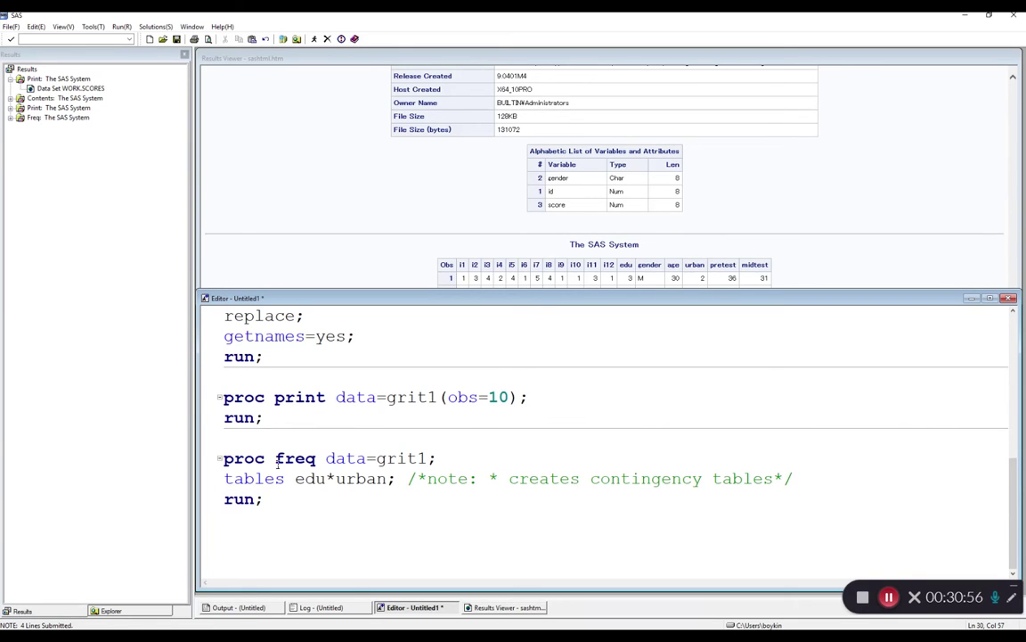
{"action": "left_click_drag", "start_coordinate": [267, 438], "coordinate": [305, 497]}
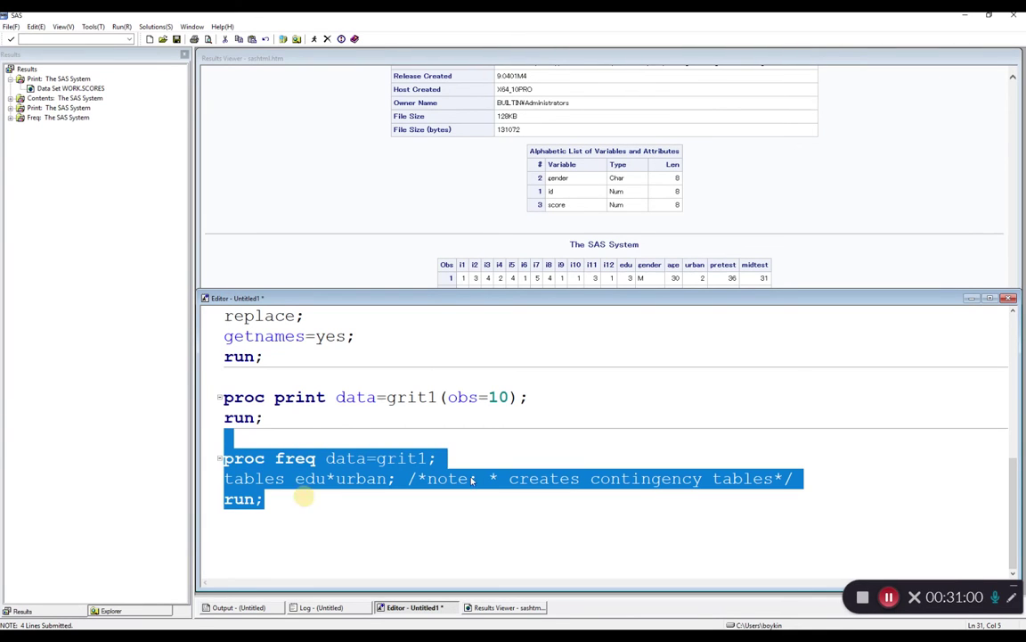
{"action": "left_click", "coordinate": [409, 458]}
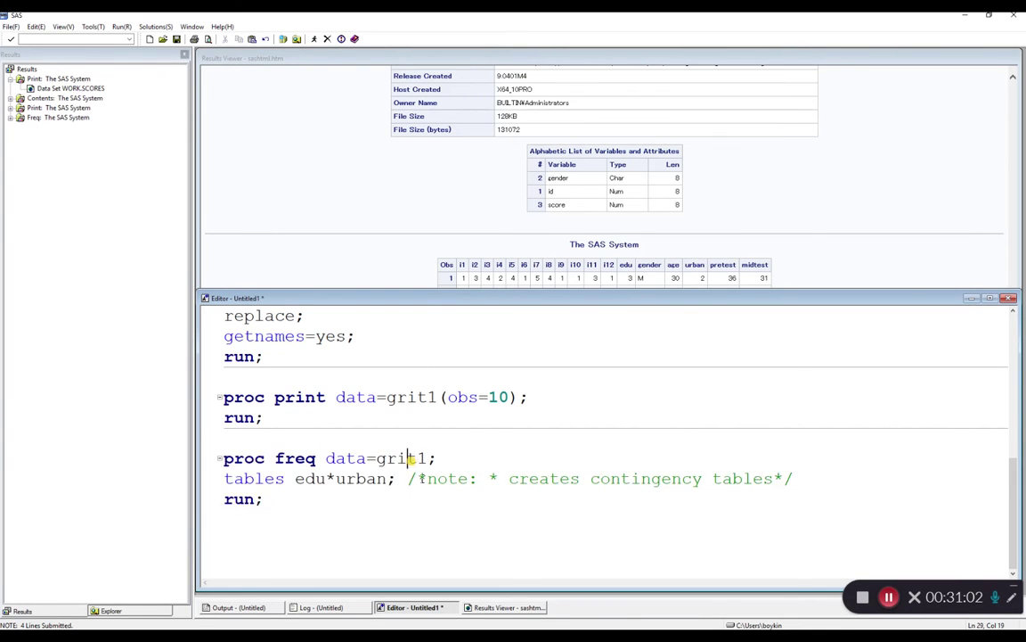
{"action": "left_click_drag", "start_coordinate": [294, 438], "coordinate": [322, 495]}
{"action": "left_click", "coordinate": [316, 40]}
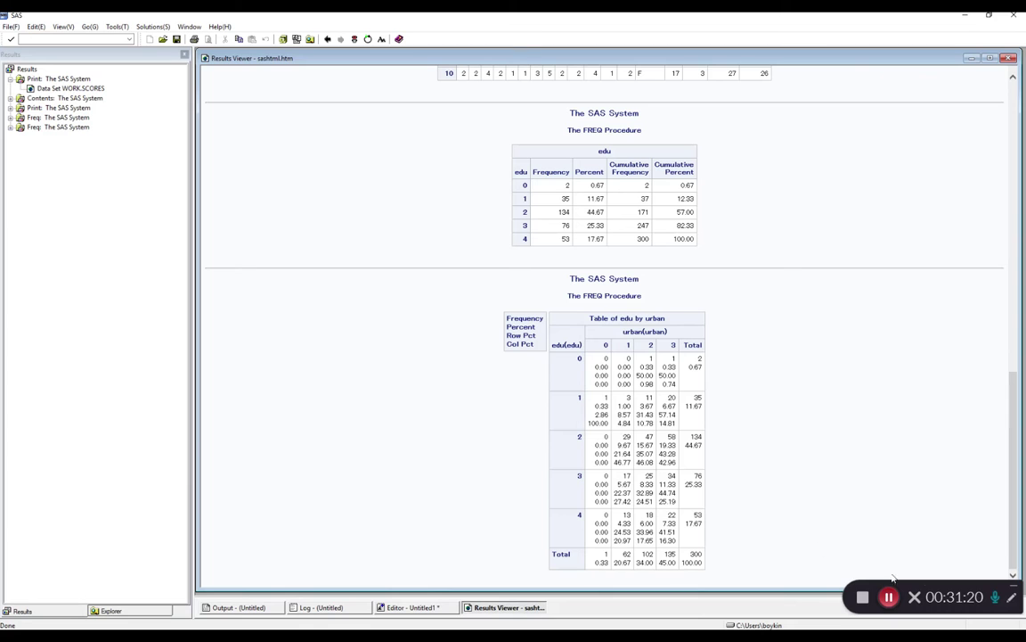
{"action": "left_click", "coordinate": [1012, 597]}
{"action": "mouse_move", "coordinate": [584, 353]}
{"action": "left_mouse_down"}
{"action": "mouse_move", "coordinate": [589, 545]}
{"action": "mouse_move", "coordinate": [682, 547]}
{"action": "mouse_move", "coordinate": [682, 364]}
{"action": "left_mouse_up"}
{"action": "left_click_drag", "start_coordinate": [670, 346], "coordinate": [585, 347]}
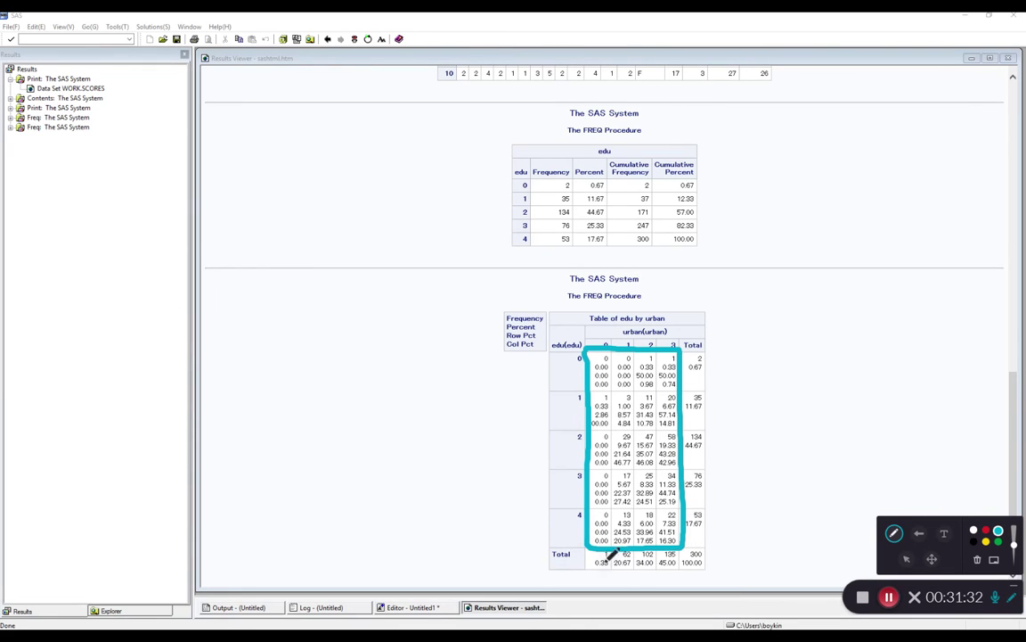
{"action": "left_click", "coordinate": [985, 541]}
{"action": "left_click_drag", "start_coordinate": [683, 339], "coordinate": [709, 338]}
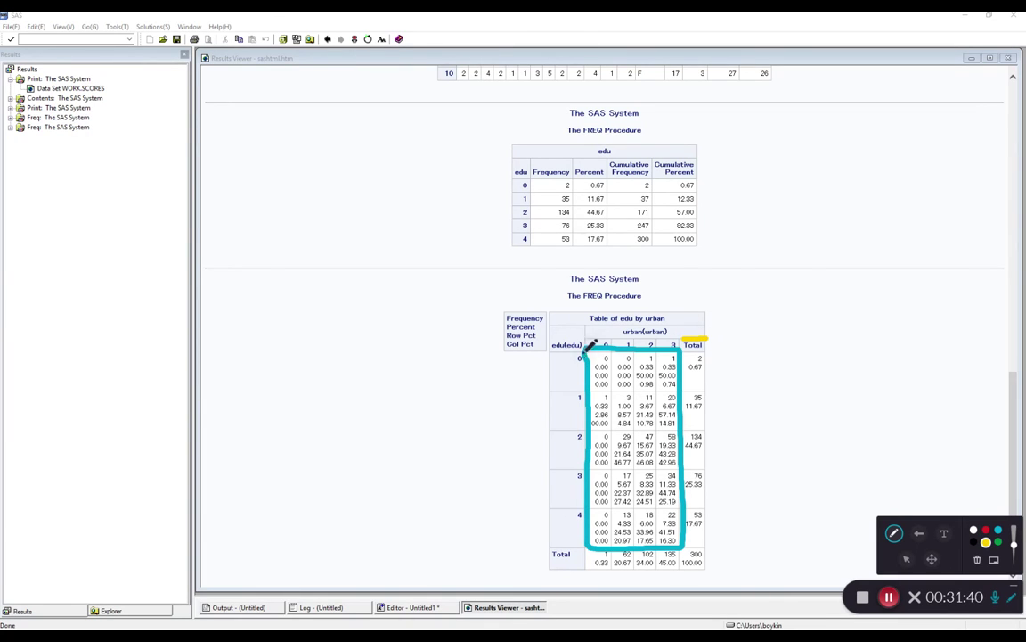
{"action": "mouse_move", "coordinate": [498, 185]}
{"action": "left_mouse_down"}
{"action": "mouse_move", "coordinate": [510, 184]}
{"action": "mouse_move", "coordinate": [513, 212]}
{"action": "left_mouse_up"}
{"action": "left_click_drag", "start_coordinate": [709, 354], "coordinate": [723, 354]}
{"action": "left_click_drag", "start_coordinate": [710, 395], "coordinate": [722, 396]}
{"action": "left_click_drag", "start_coordinate": [711, 435], "coordinate": [724, 434]}
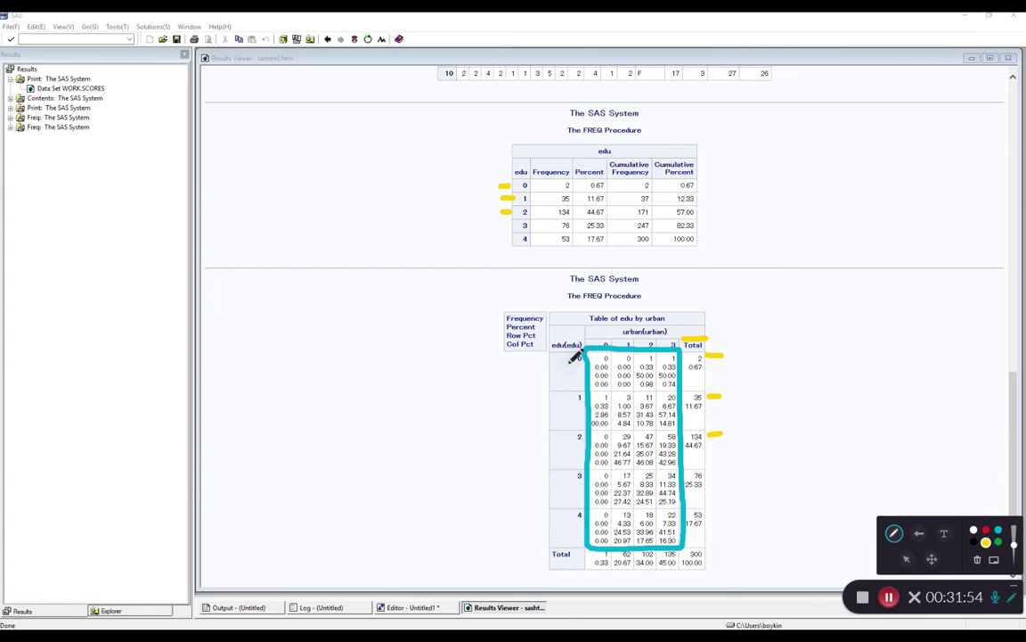
{"action": "left_click", "coordinate": [999, 541]}
{"action": "left_click_drag", "start_coordinate": [551, 563], "coordinate": [679, 572]}
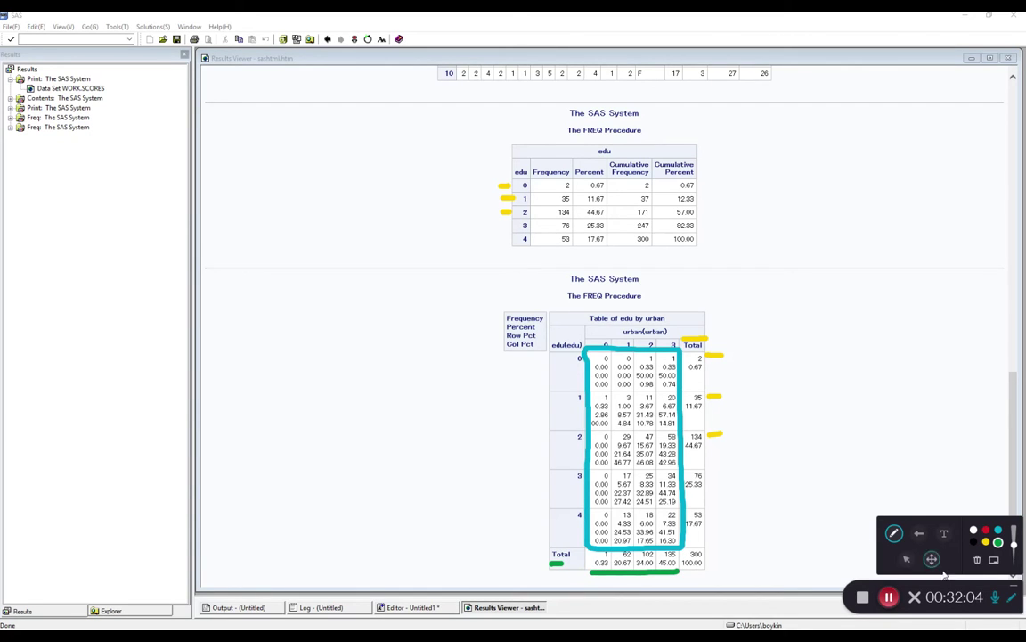
{"action": "left_click", "coordinate": [978, 559]}
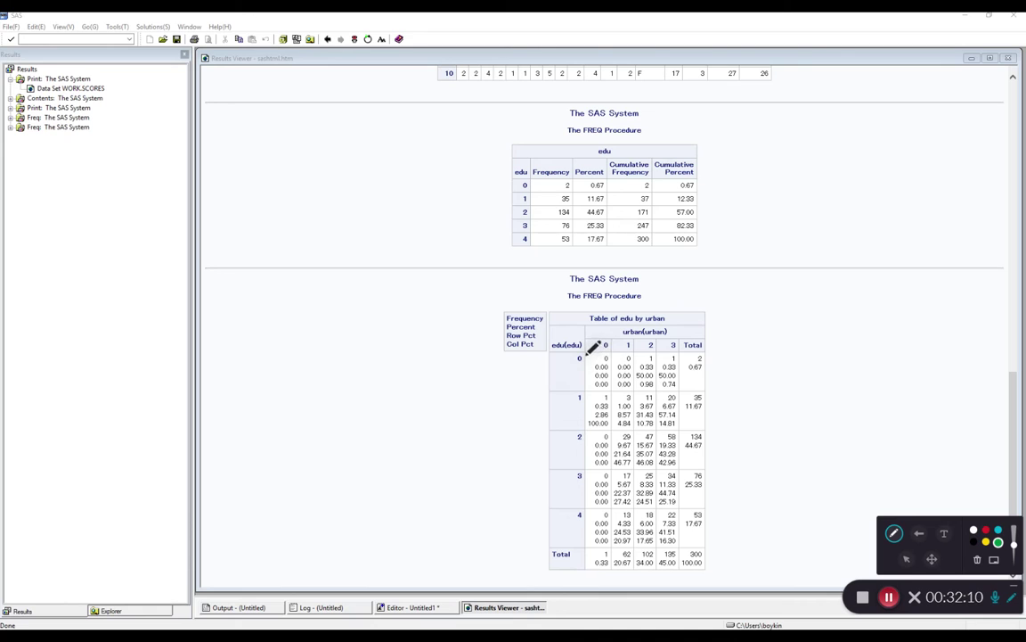
{"action": "mouse_move", "coordinate": [586, 391]}
{"action": "left_mouse_down"}
{"action": "mouse_move", "coordinate": [588, 433]}
{"action": "mouse_move", "coordinate": [617, 432]}
{"action": "mouse_move", "coordinate": [613, 391]}
{"action": "mouse_move", "coordinate": [599, 388]}
{"action": "left_mouse_up"}
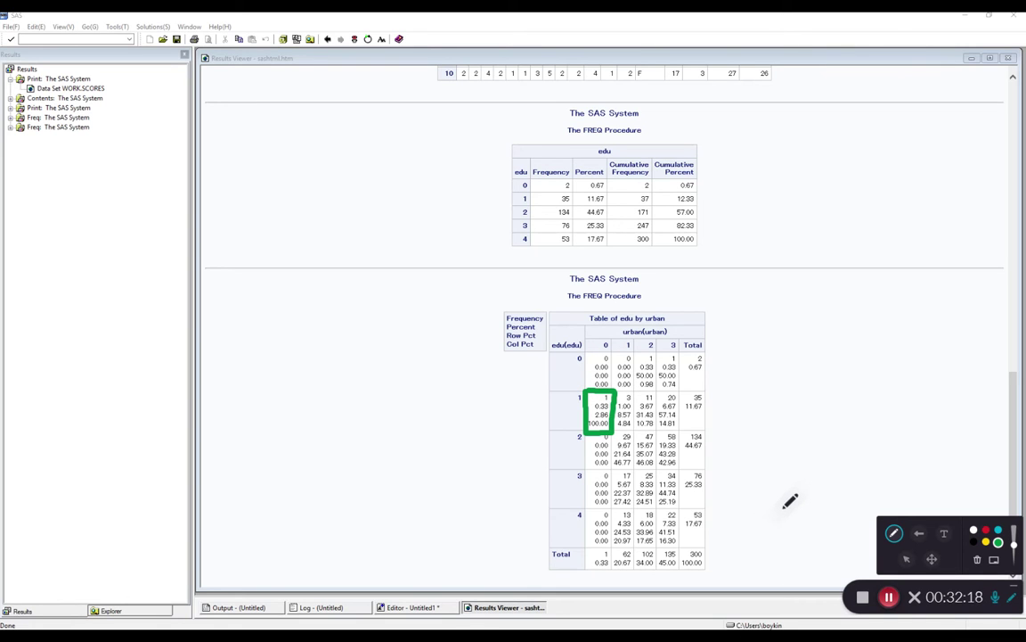
{"action": "mouse_move", "coordinate": [549, 310]}
{"action": "left_mouse_down"}
{"action": "mouse_move", "coordinate": [500, 310]}
{"action": "mouse_move", "coordinate": [503, 348]}
{"action": "mouse_move", "coordinate": [551, 349]}
{"action": "mouse_move", "coordinate": [552, 309]}
{"action": "left_mouse_up"}
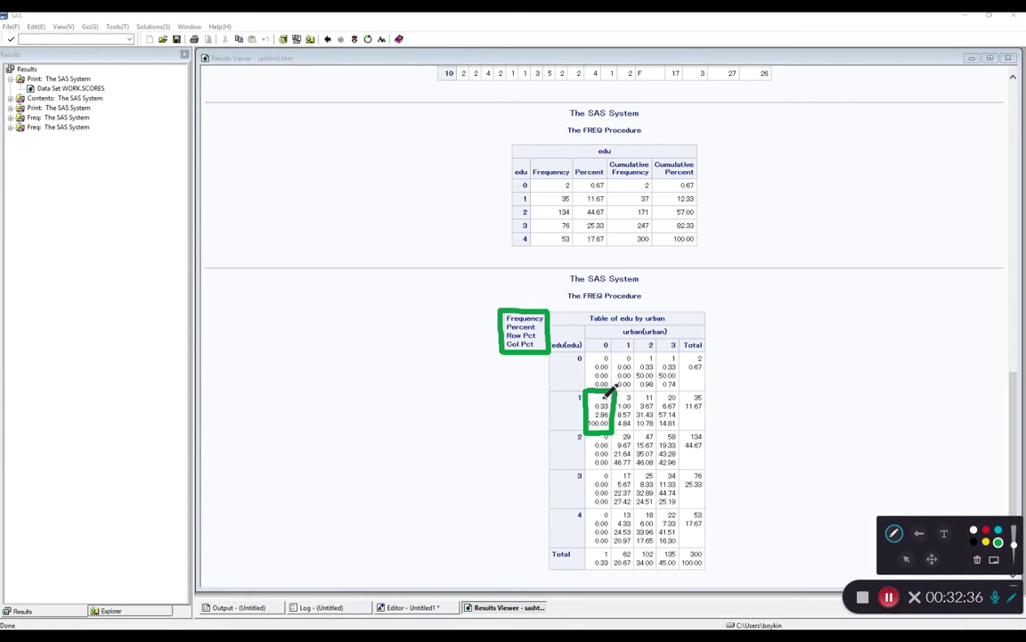
{"action": "left_click_drag", "start_coordinate": [533, 398], "coordinate": [571, 398]}
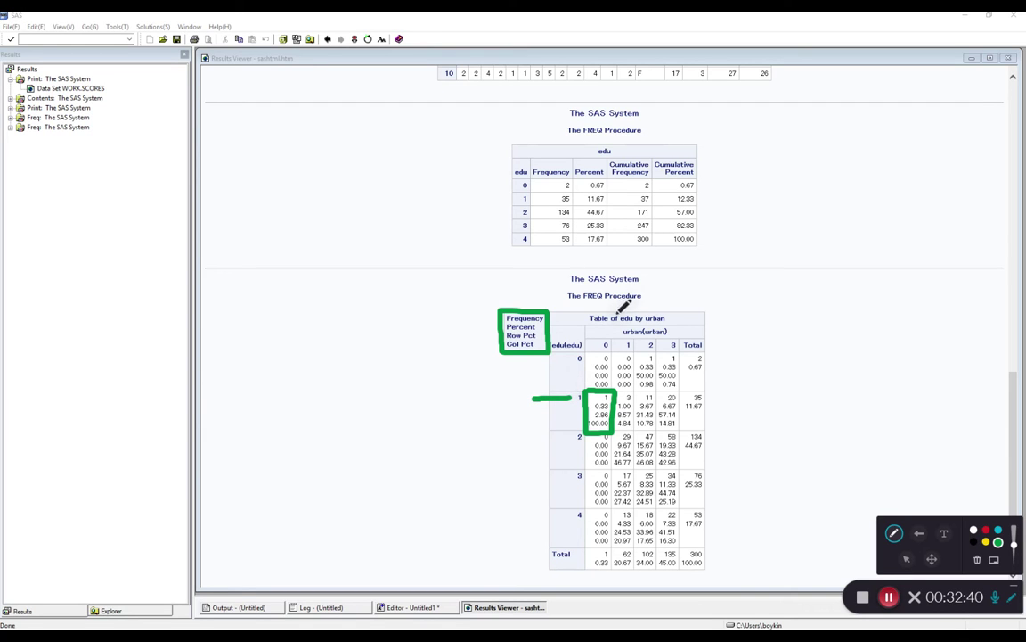
{"action": "left_click_drag", "start_coordinate": [602, 300], "coordinate": [603, 331]}
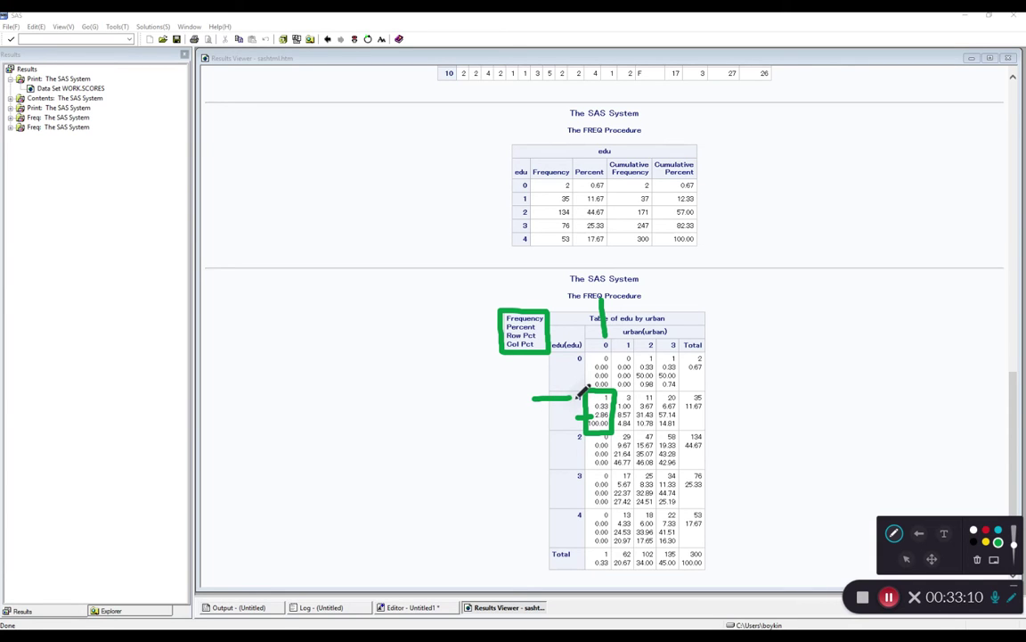
{"action": "left_click_drag", "start_coordinate": [694, 389], "coordinate": [713, 385]}
{"action": "left_click", "coordinate": [978, 560]}
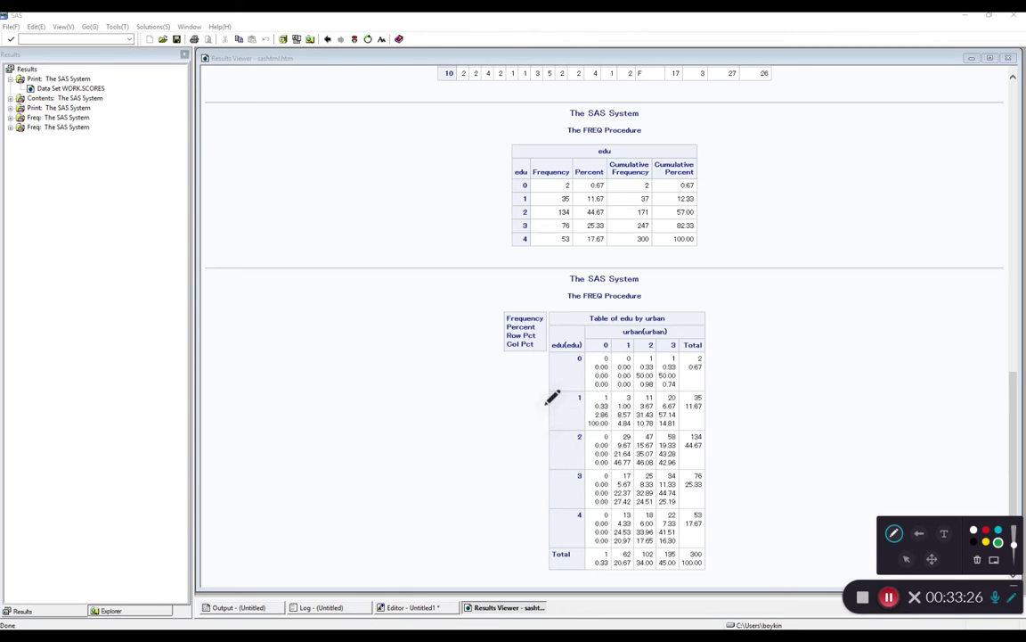
{"action": "left_click_drag", "start_coordinate": [602, 397], "coordinate": [602, 396]}
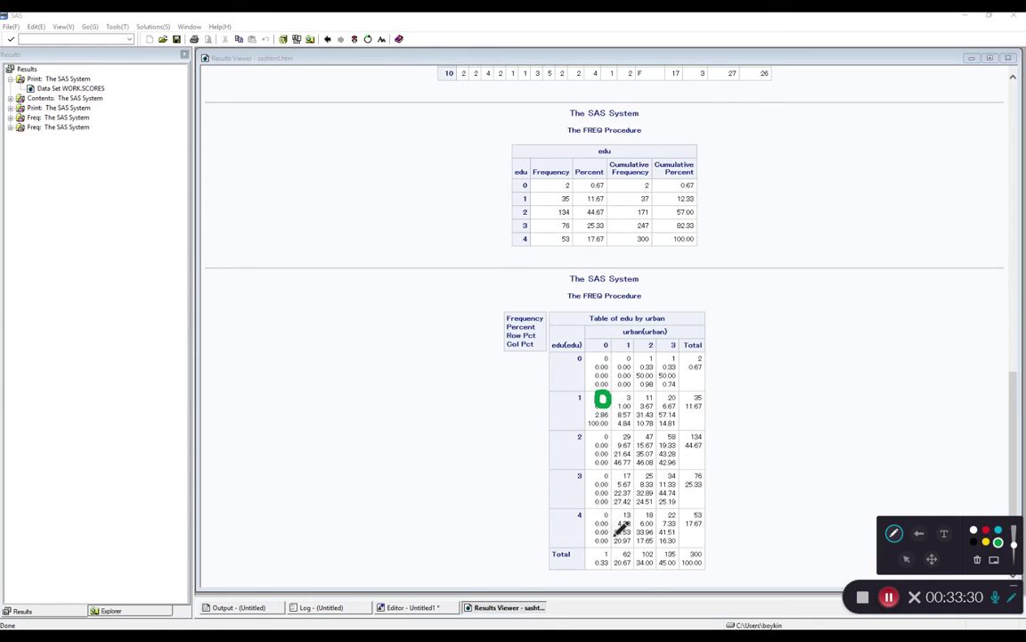
{"action": "left_click", "coordinate": [978, 559]}
{"action": "left_click", "coordinate": [1012, 599]}
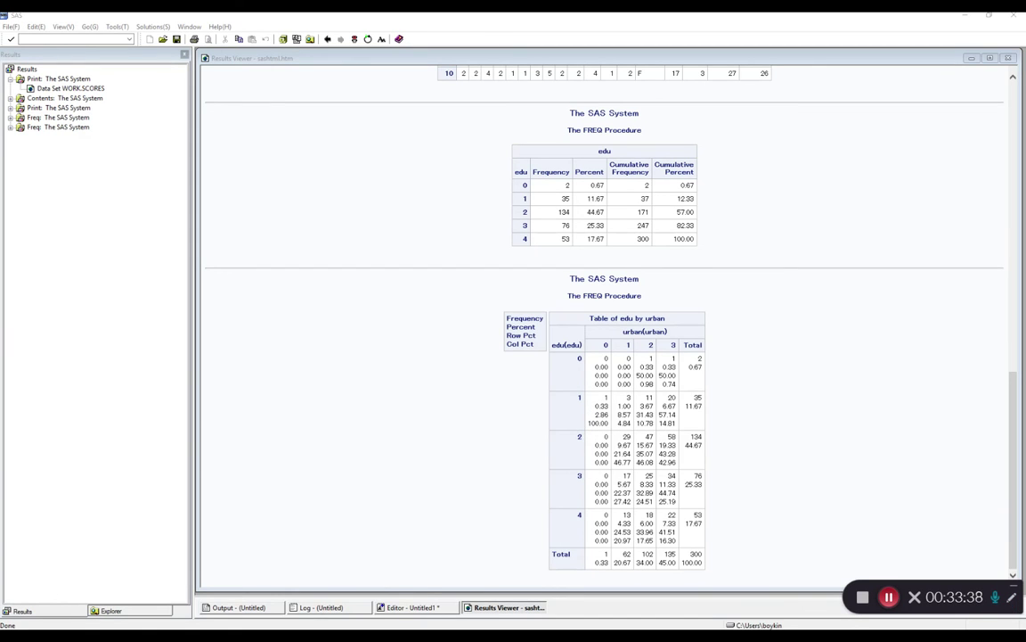
Step: Append /norow nocol nopercent to the edu*urban tables statement and rerun the PROC FREQ block
{"action": "left_click", "coordinate": [421, 609]}
{"action": "left_click", "coordinate": [525, 479]}
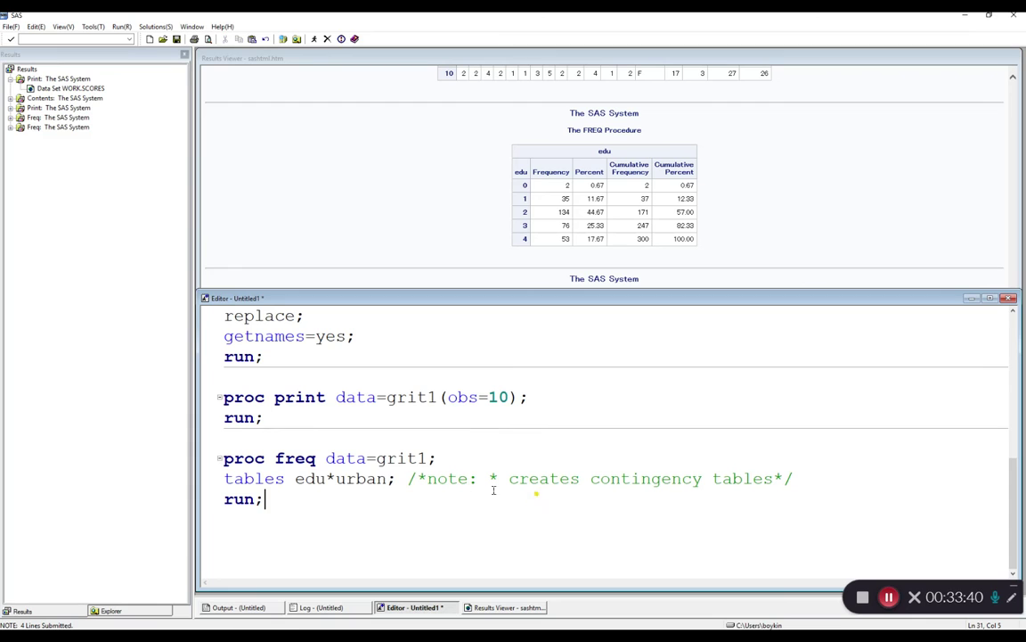
{"action": "type", "text": "/"}
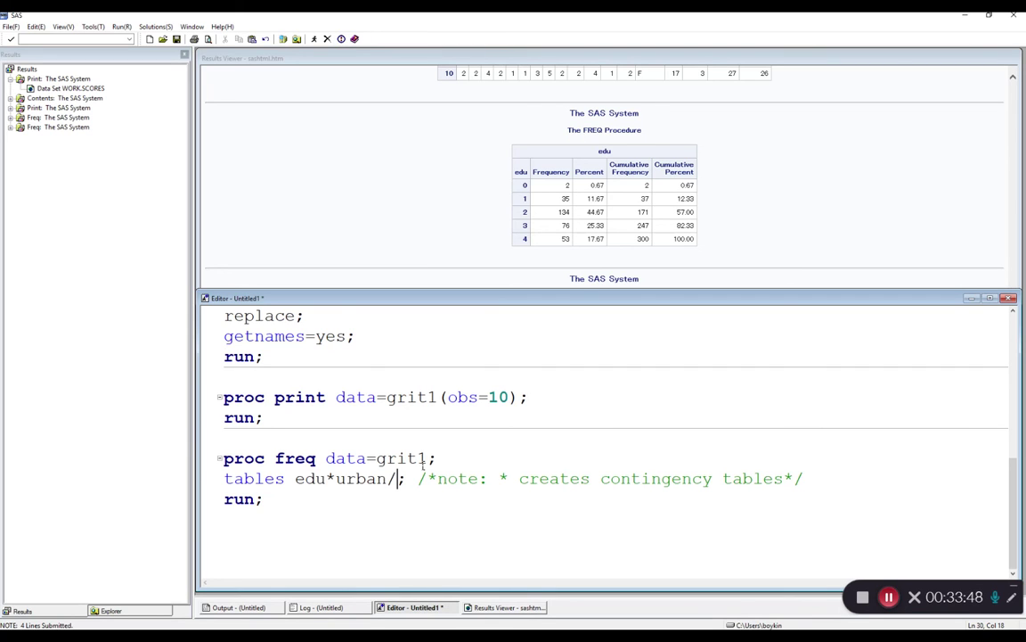
{"action": "type", "text": "norow nocol nopercent"}
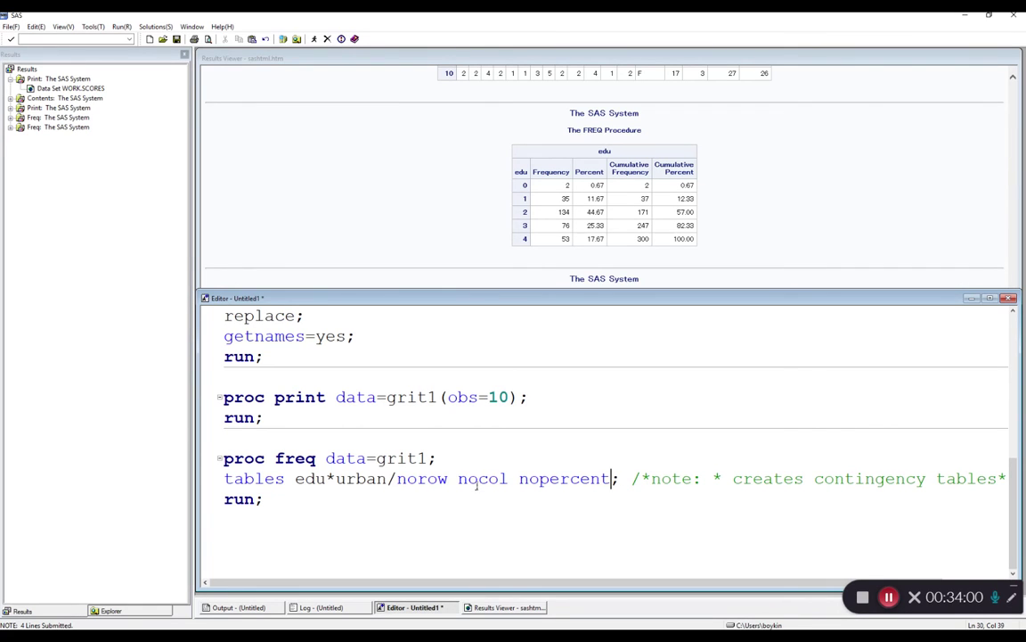
{"action": "left_click_drag", "start_coordinate": [280, 436], "coordinate": [298, 493]}
{"action": "key", "text": "F8"}
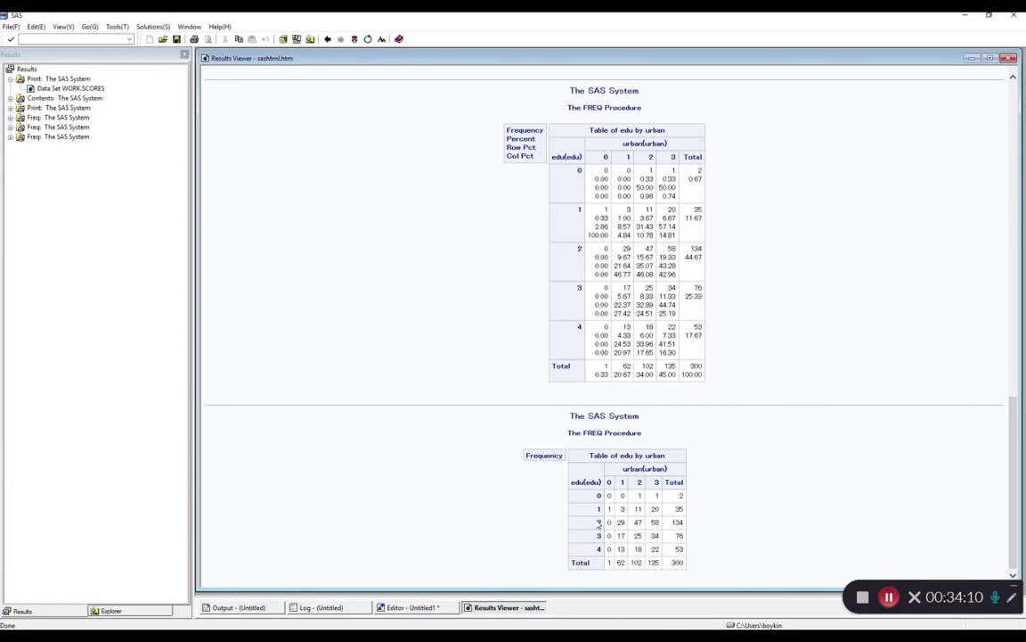
Step: Replace the norow nocol nopercent options with chisq in the tables statement
{"action": "left_click", "coordinate": [429, 609]}
{"action": "left_click", "coordinate": [389, 532]}
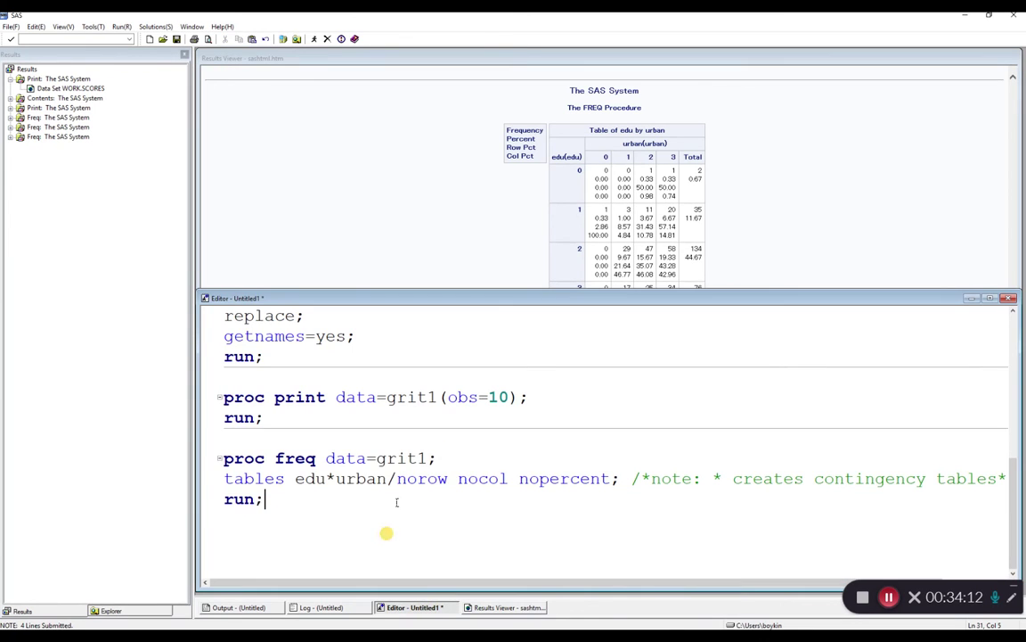
{"action": "left_click_drag", "start_coordinate": [397, 478], "coordinate": [606, 481]}
{"action": "type", "text": "chisq"}
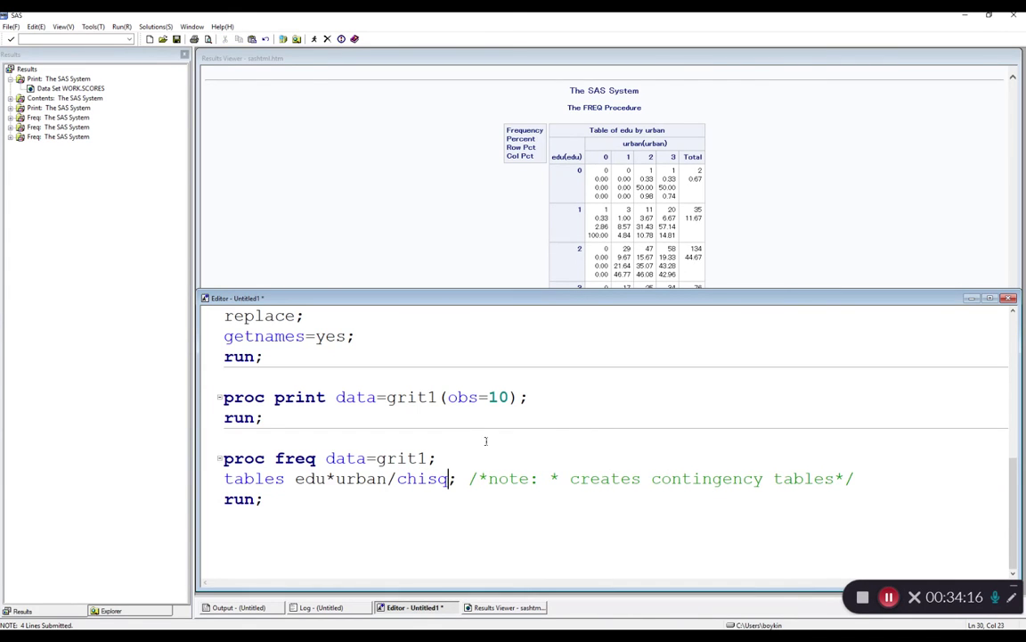
Step: Submit the PROC FREQ block with F3 and highlight the Chi-Square row in the output
{"action": "left_click_drag", "start_coordinate": [253, 440], "coordinate": [300, 495]}
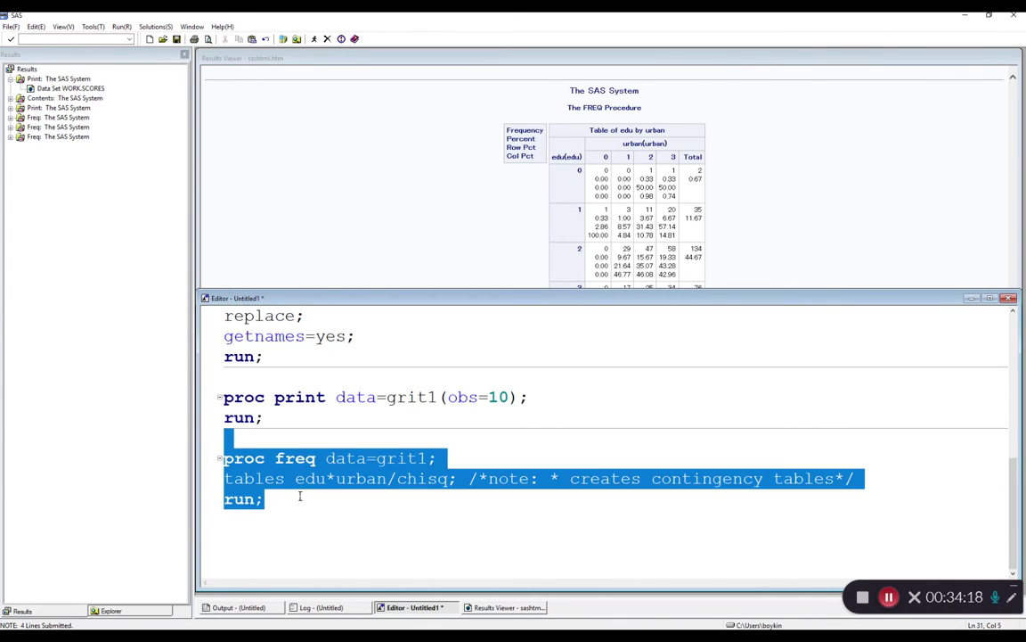
{"action": "left_click", "coordinate": [299, 496]}
{"action": "left_click_drag", "start_coordinate": [225, 436], "coordinate": [354, 490]}
{"action": "key", "text": "F3"}
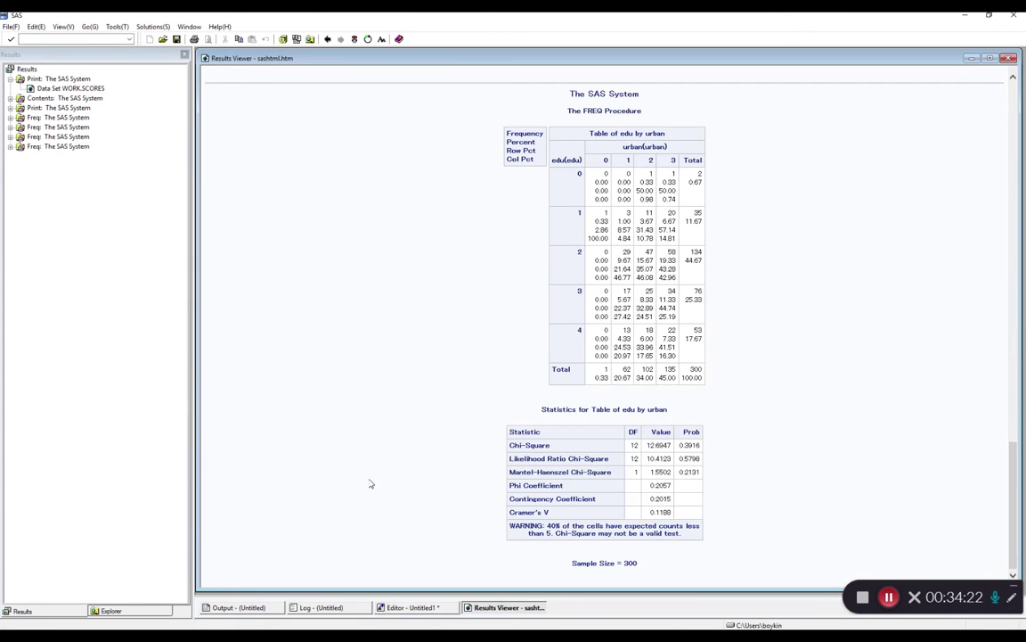
{"action": "left_click_drag", "start_coordinate": [511, 443], "coordinate": [628, 444]}
{"action": "left_click", "coordinate": [633, 445]}
Step: Run the slide show from slide 41 and advance to 'Summarizing Data [Proc Means]'
{"action": "key", "text": "alt+Tab"}
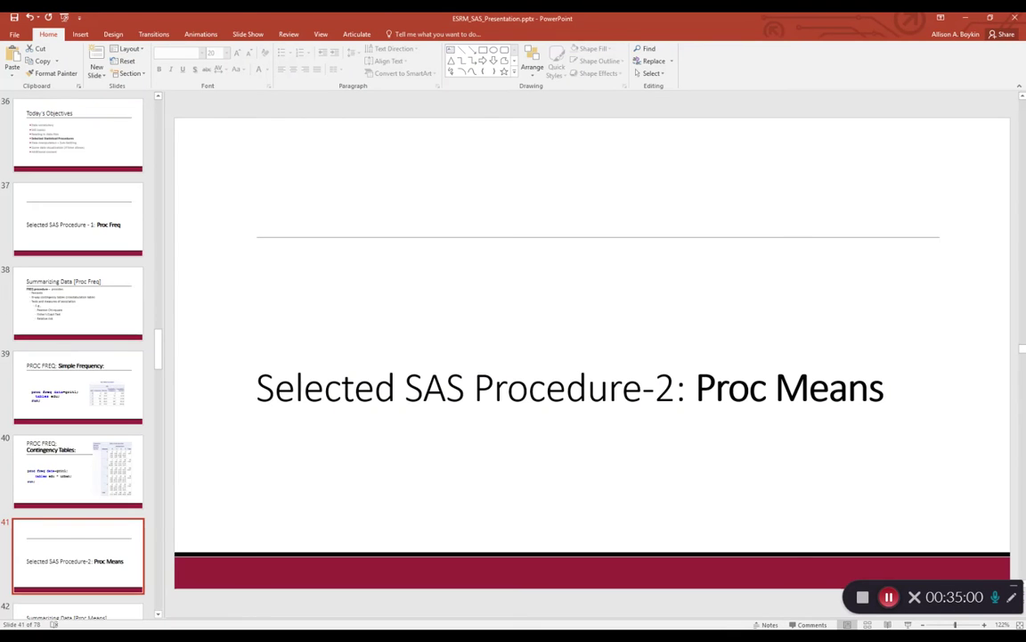
{"action": "key", "text": "shift+F5"}
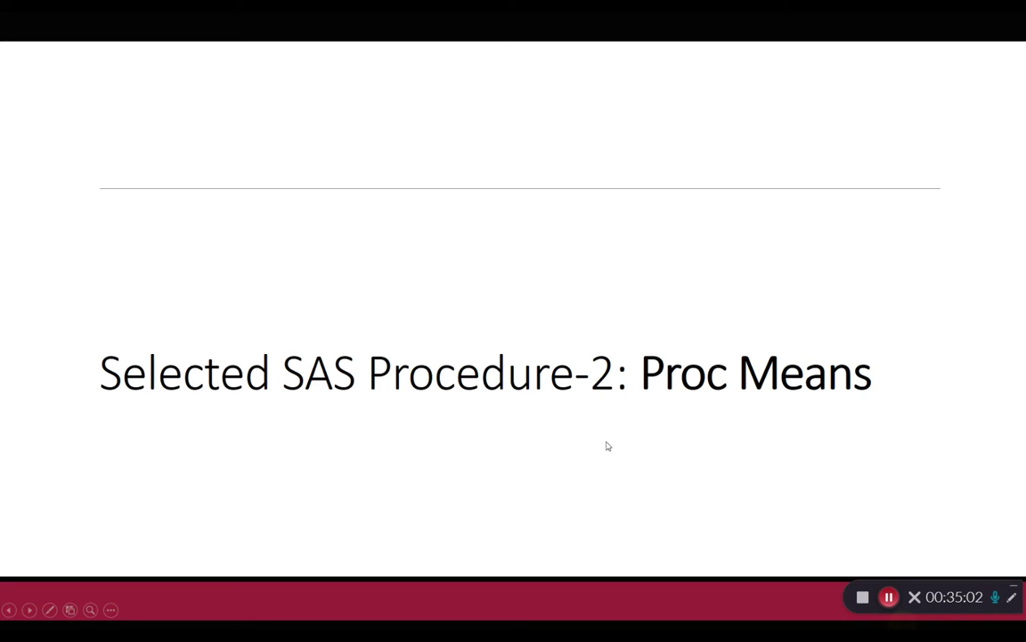
{"action": "left_click", "coordinate": [489, 385]}
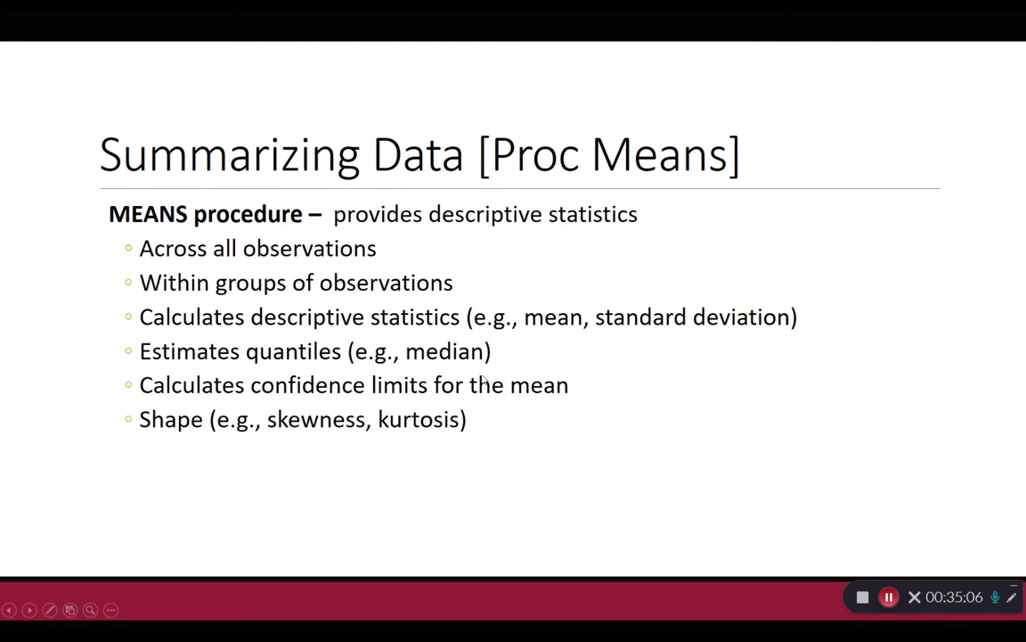